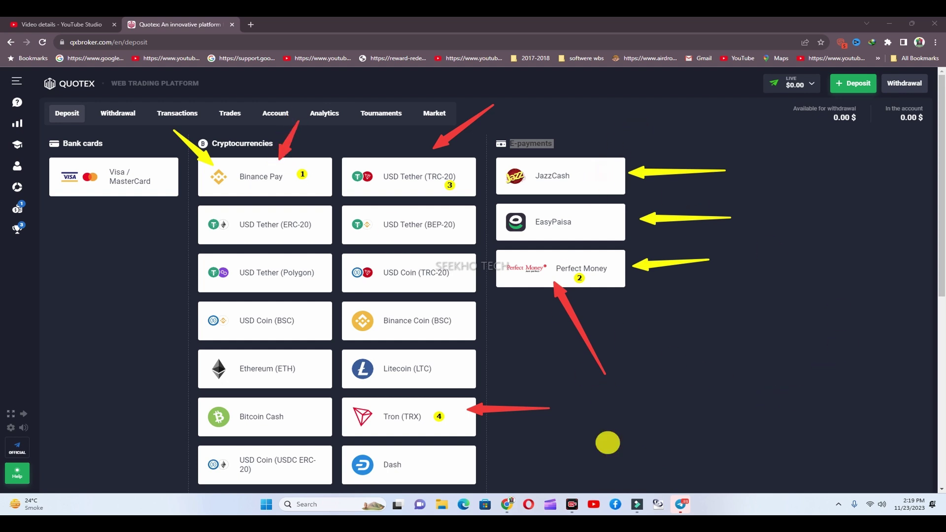
left_click_drag(604, 144, 535, 230)
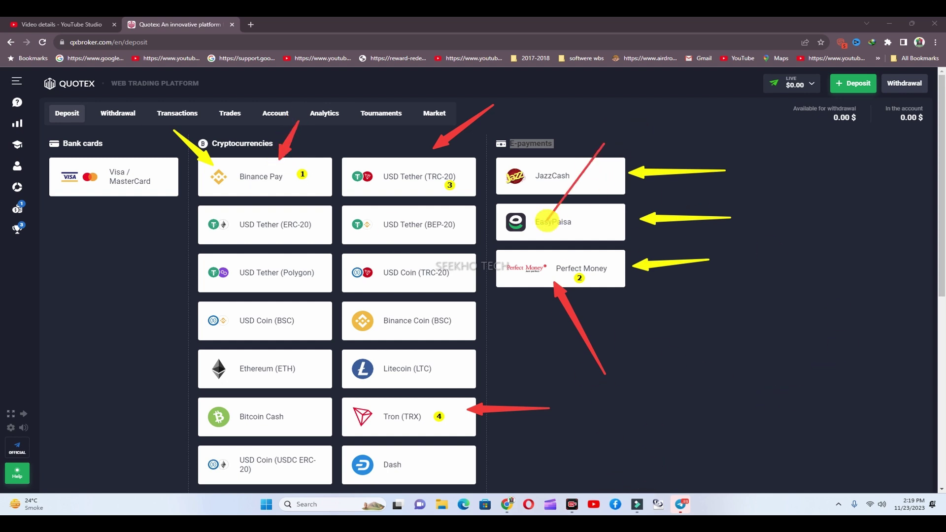
left_click_drag(537, 158, 611, 232)
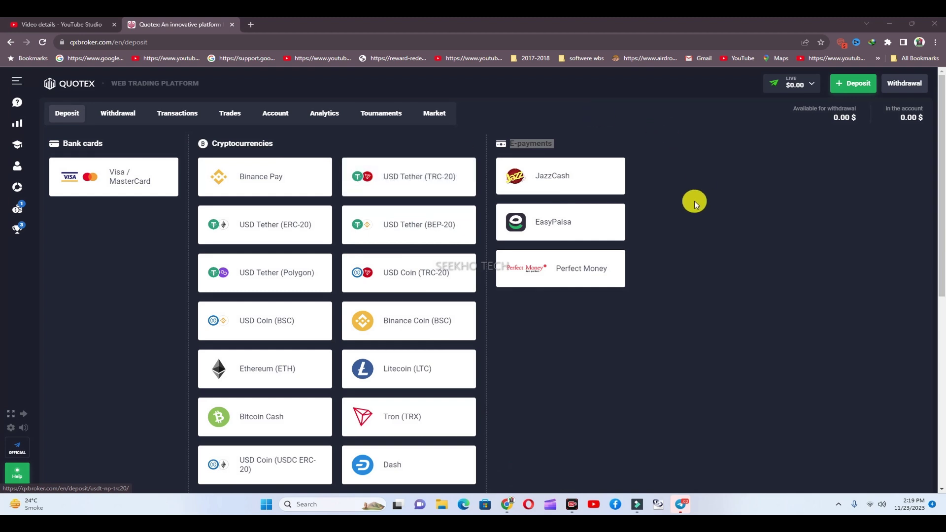
Look at the USD Tether (TRC-20) deposit form.
left_click(415, 179)
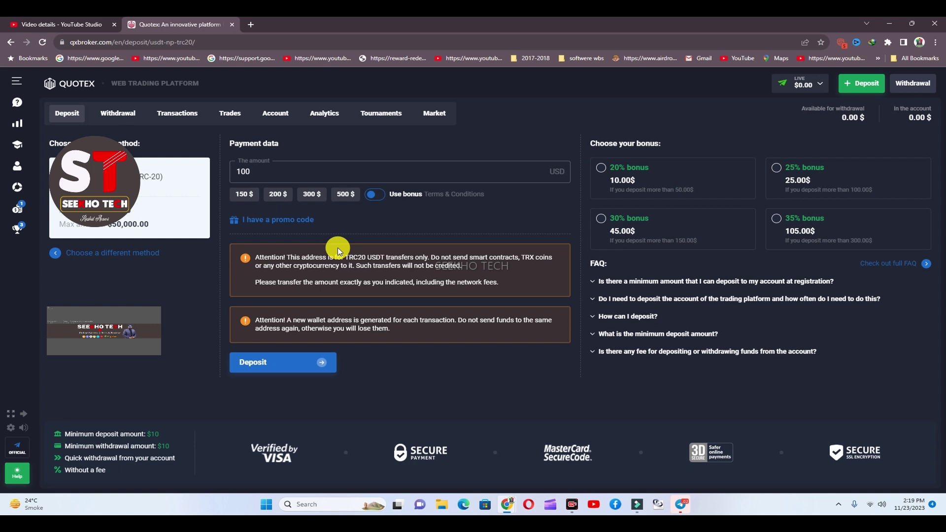
Open the account settings and examine the identity fields, documents verification, security and credit / debit card verification sections.
left_click(17, 166)
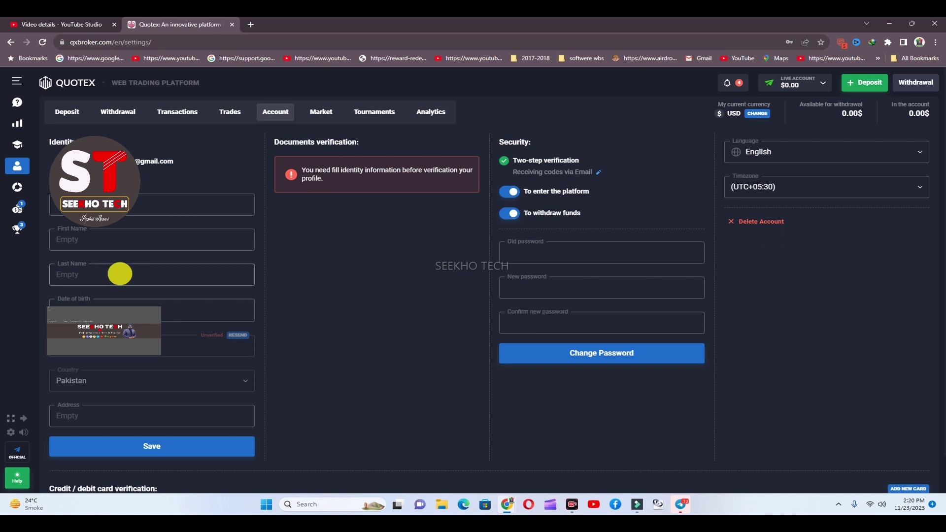
left_click(106, 309)
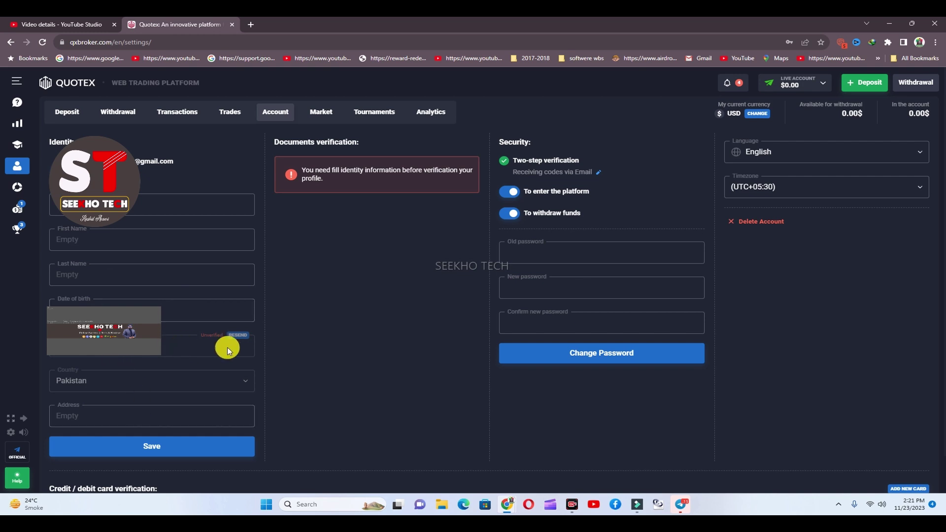
left_click(80, 421)
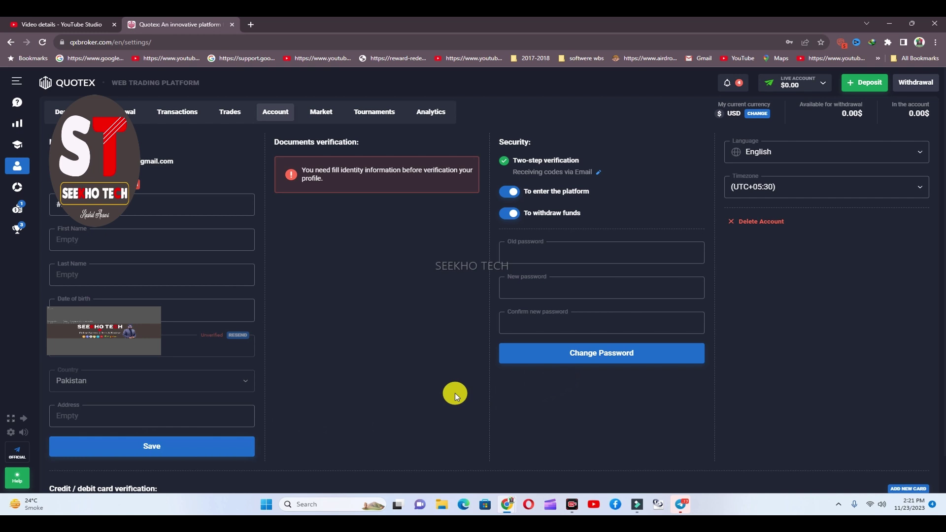
scroll(455, 392, "down", 1)
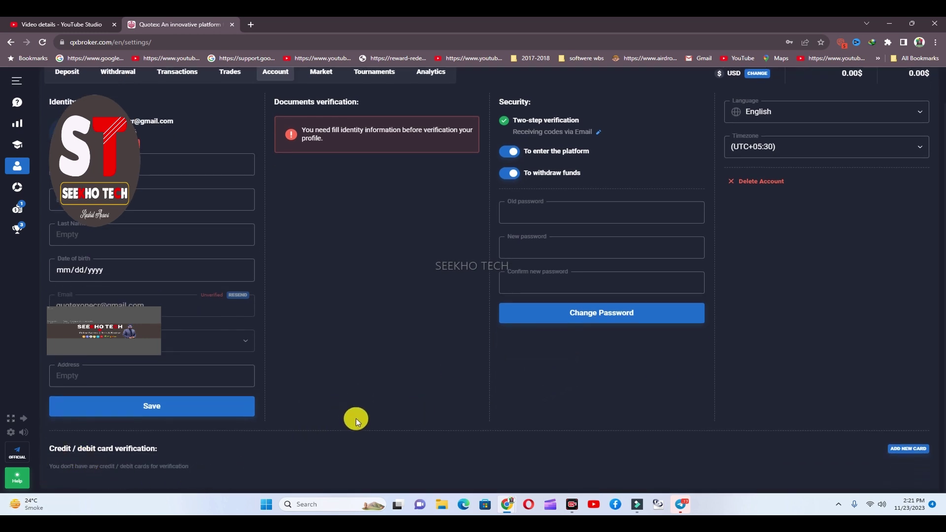
scroll(356, 418, "up", 1)
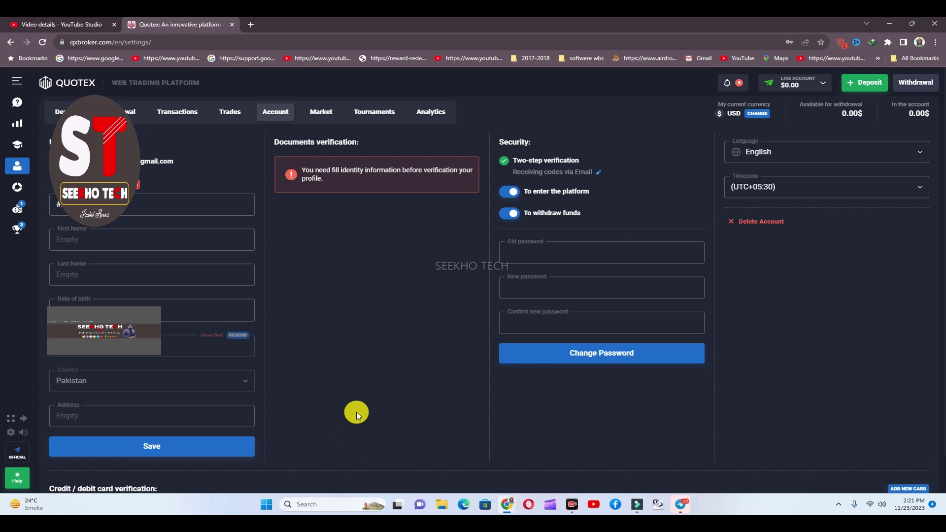
scroll(358, 410, "down", 1)
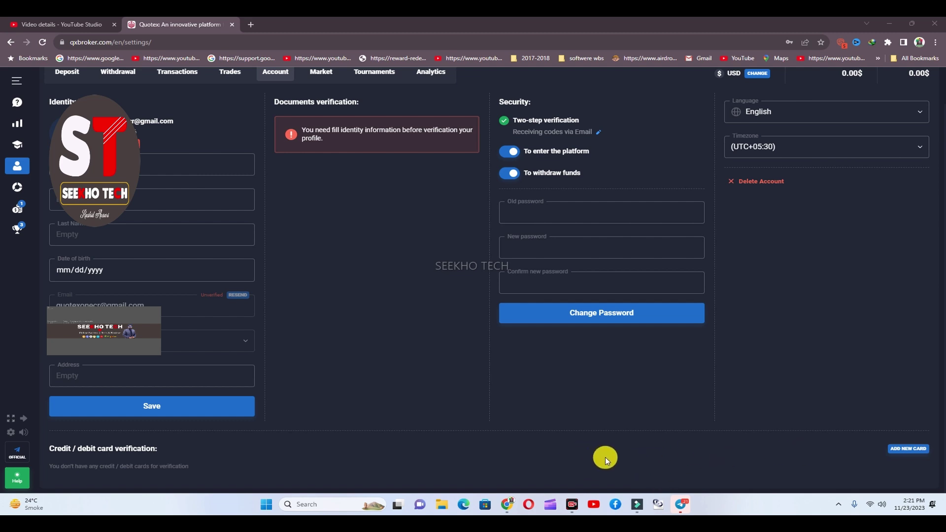
left_click_drag(769, 453, 870, 451)
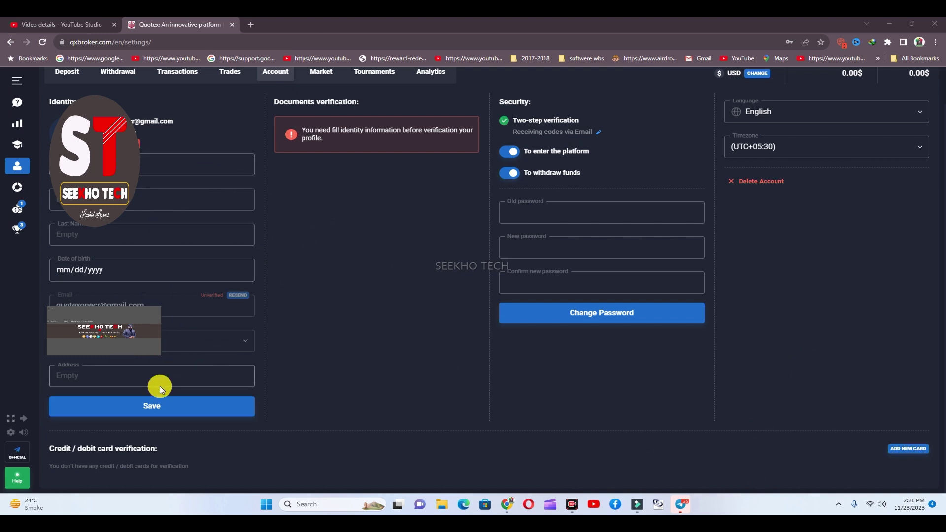
scroll(352, 305, "up", 1)
scroll(360, 313, "down", 1)
scroll(361, 313, "up", 1)
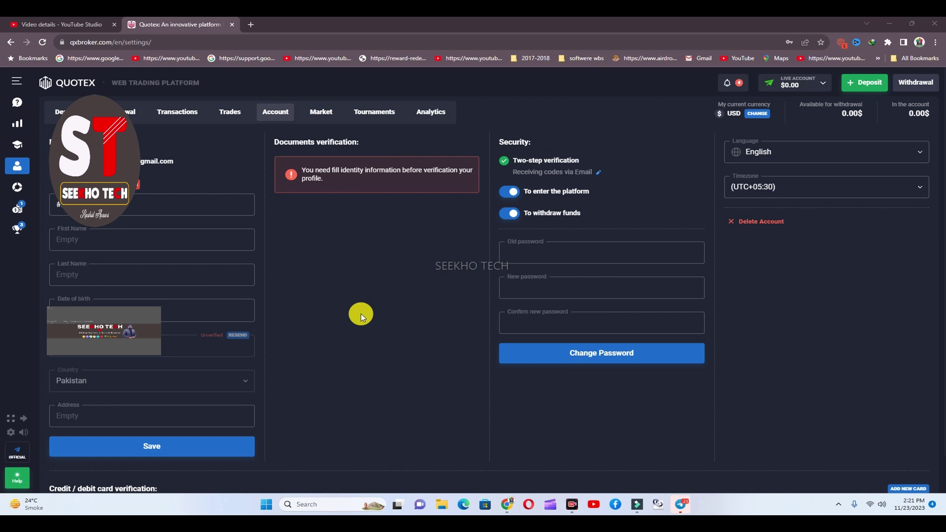
scroll(361, 313, "down", 1)
scroll(364, 311, "up", 1)
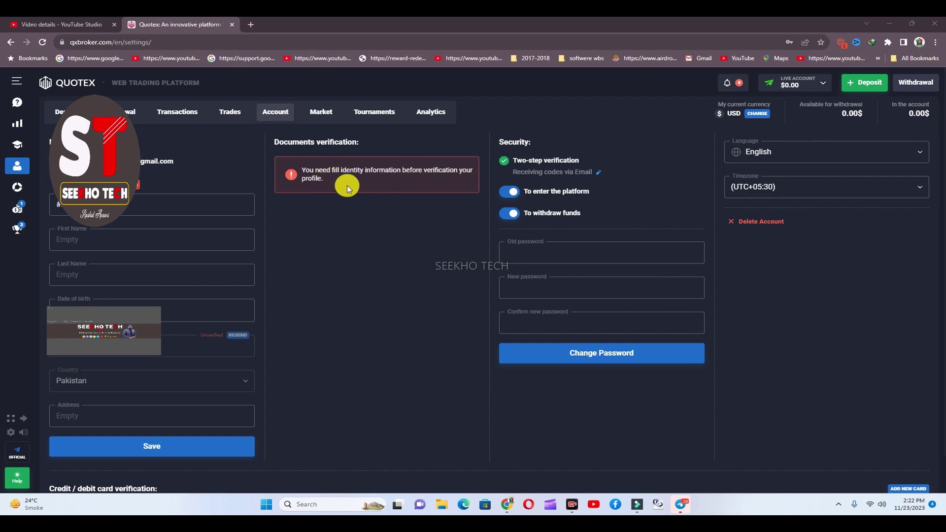
scroll(333, 226, "down", 1)
scroll(333, 226, "up", 1)
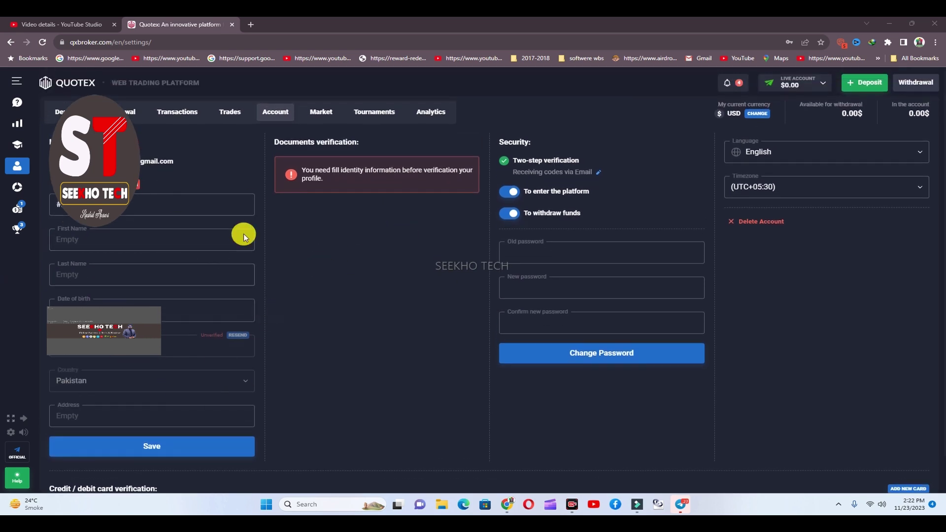
scroll(330, 218, "down", 1)
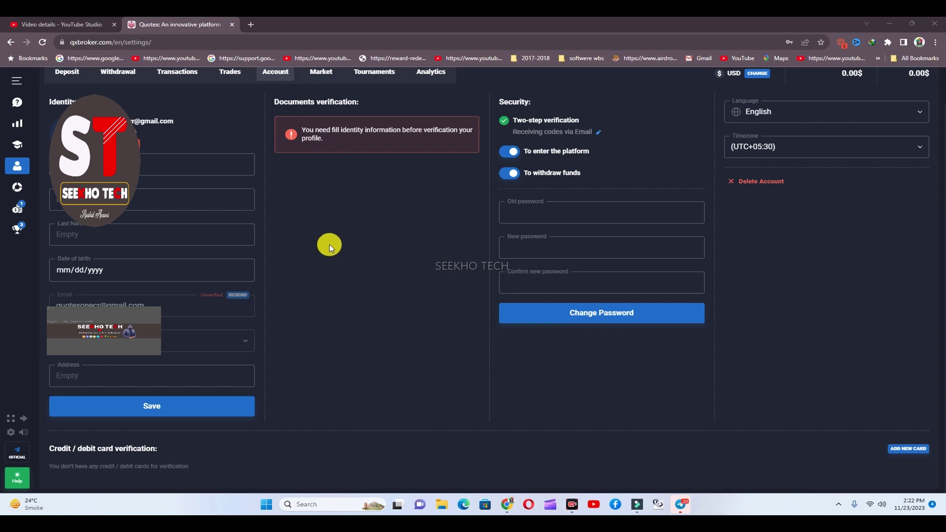
scroll(339, 246, "up", 1)
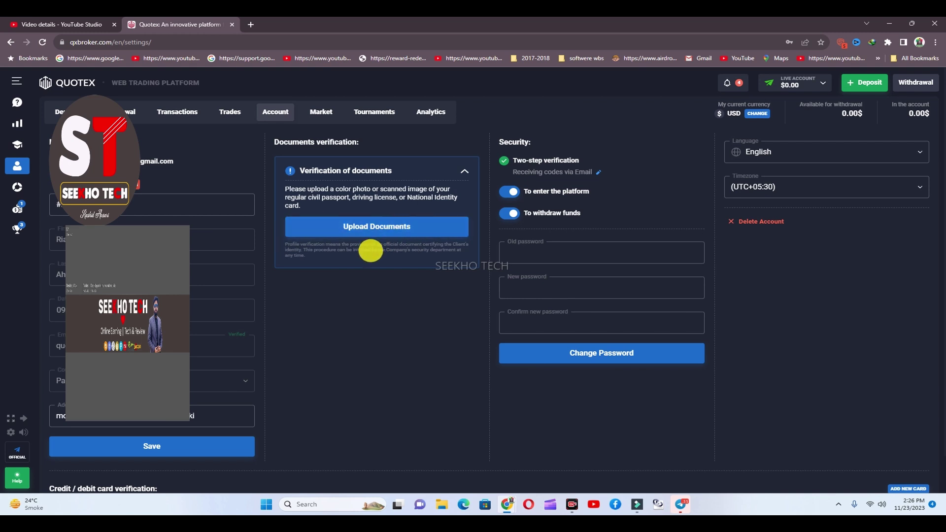
Choose ID card as the document type, upload its front and back images, and submit them for identity verification.
left_click(379, 230)
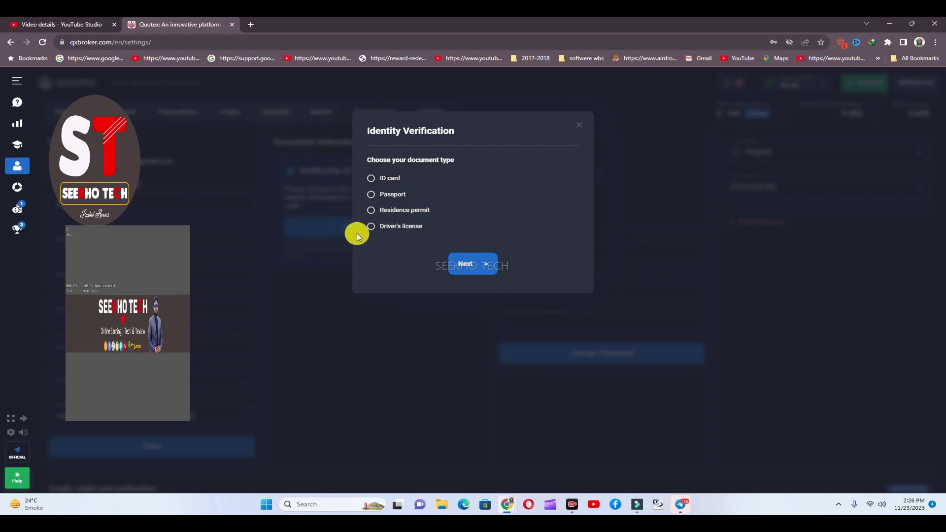
left_click(371, 178)
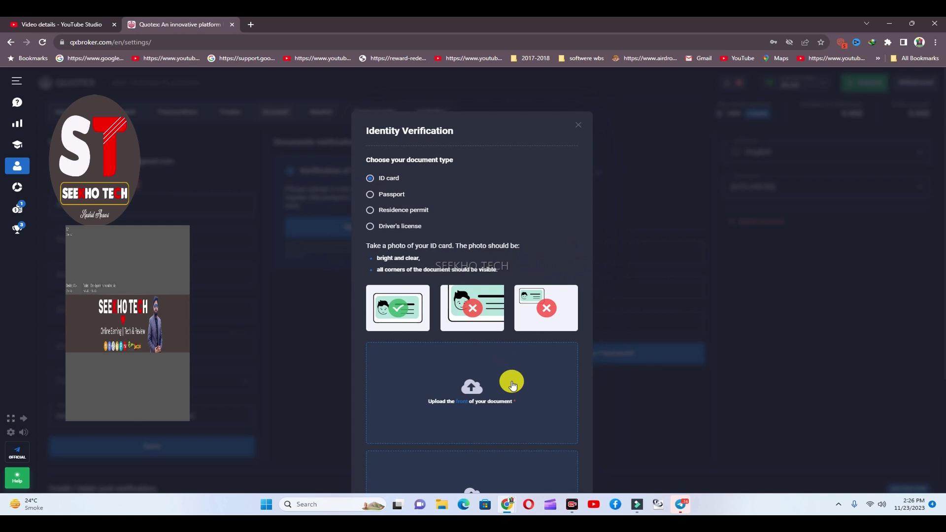
scroll(669, 330, "down", 2)
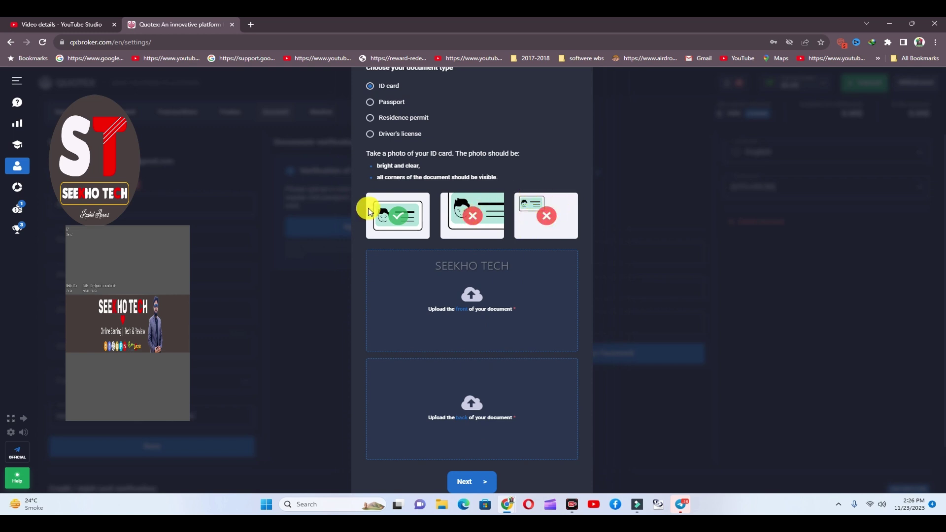
left_click(456, 313)
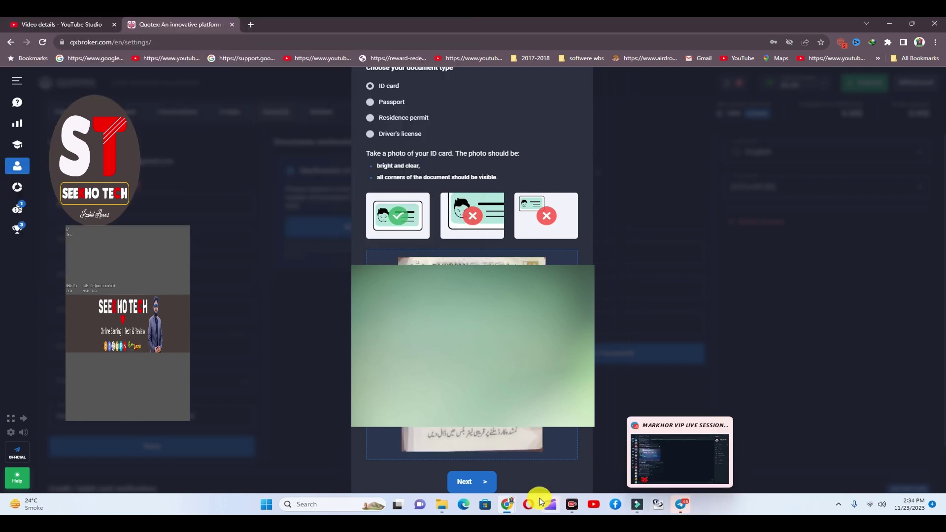
left_click(478, 484)
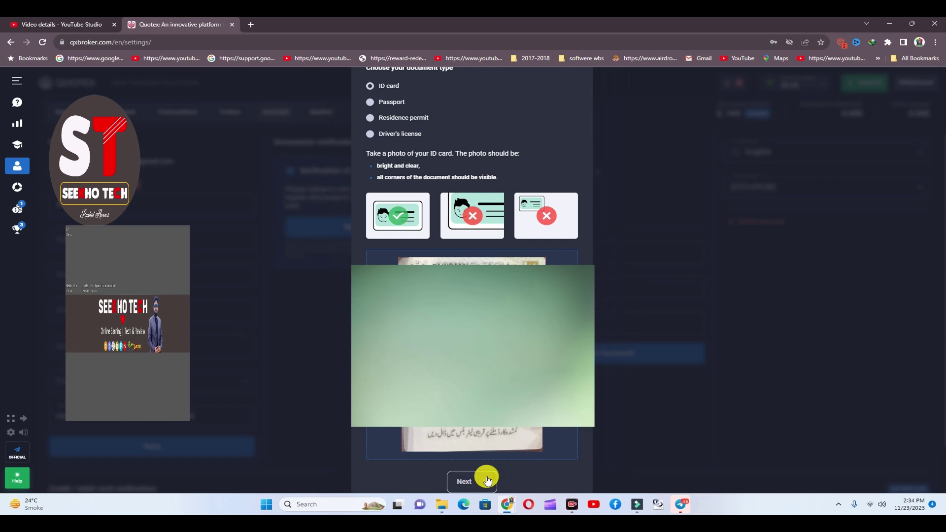
left_click(486, 480)
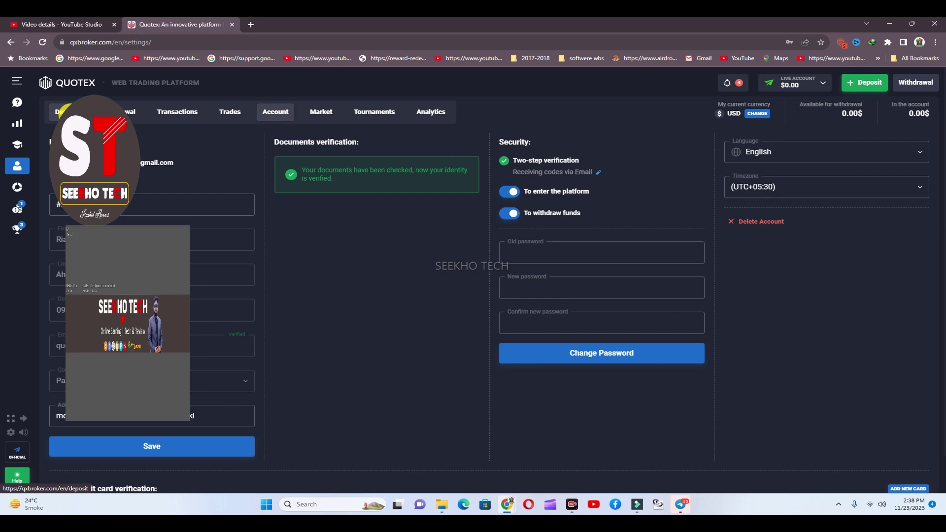
Return to the deposit methods and choose USD Tether (TRC-20) for the payment.
left_click(63, 112)
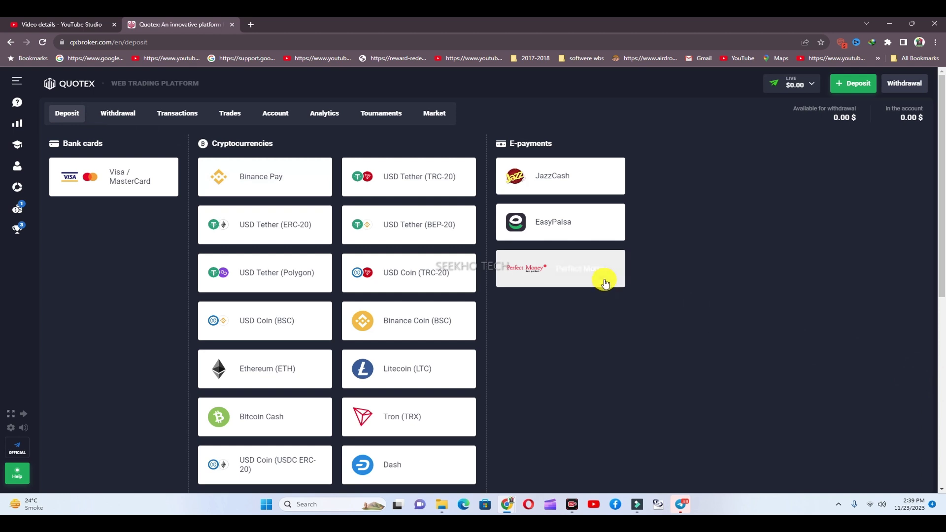
left_click(408, 181)
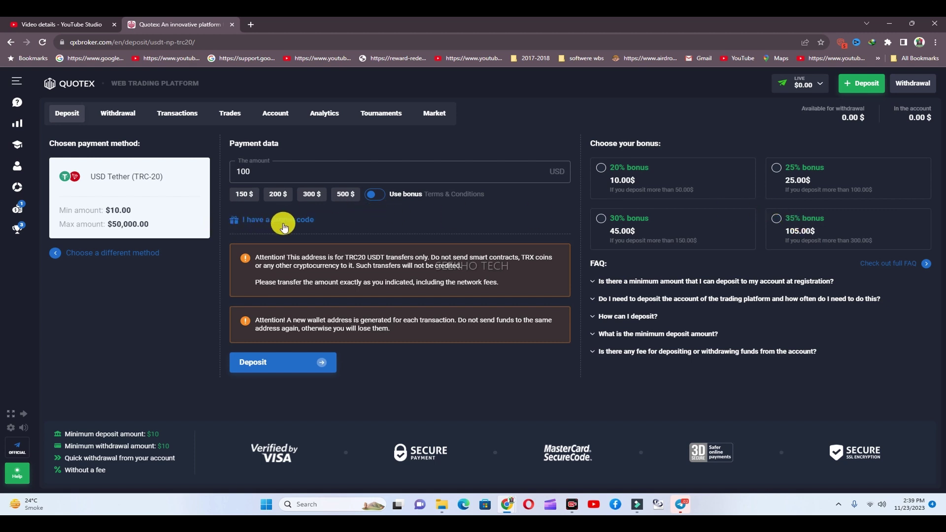
left_click(737, 480)
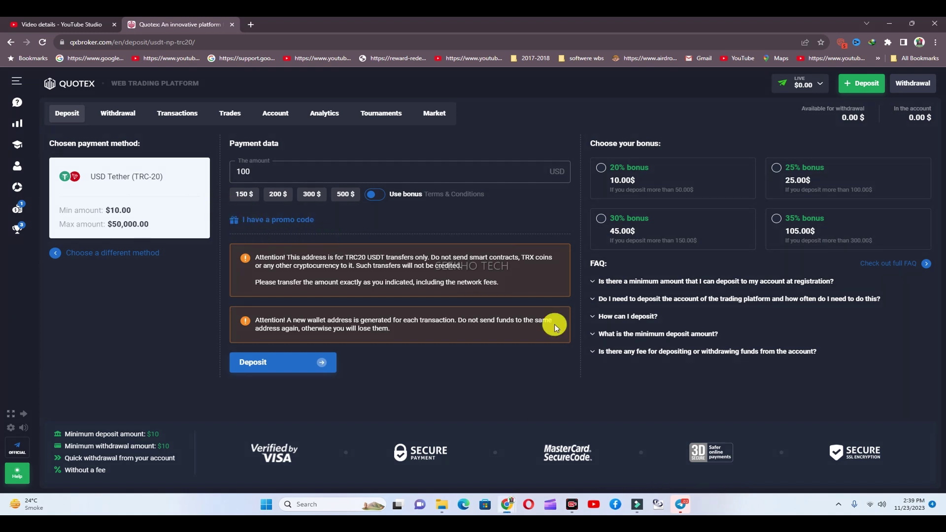
mouse_move(221, 205)
left_mouse_down()
mouse_move(302, 237)
mouse_move(328, 235)
left_mouse_up()
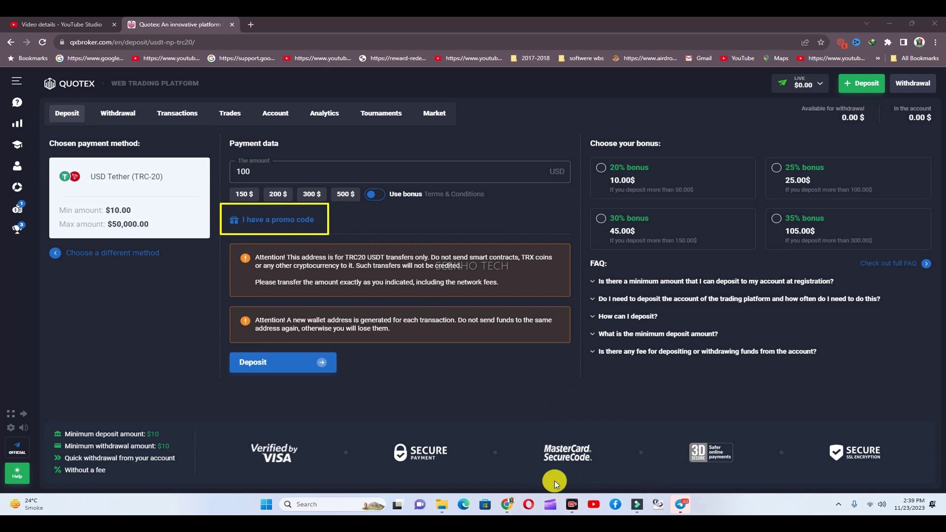
Enter the promo code SEEKHO, set the deposit amount to 150 USD, and apply the code.
left_click(295, 222)
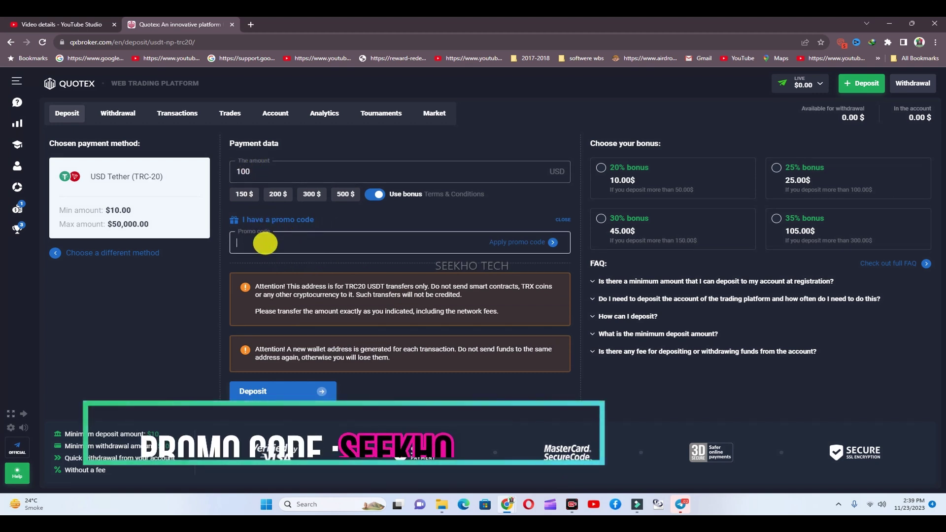
type("S")
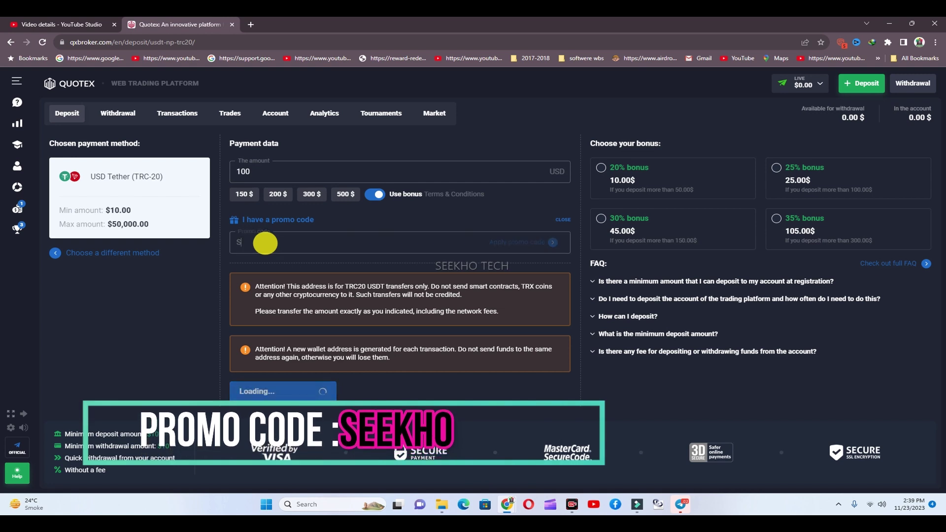
type("EEKHO")
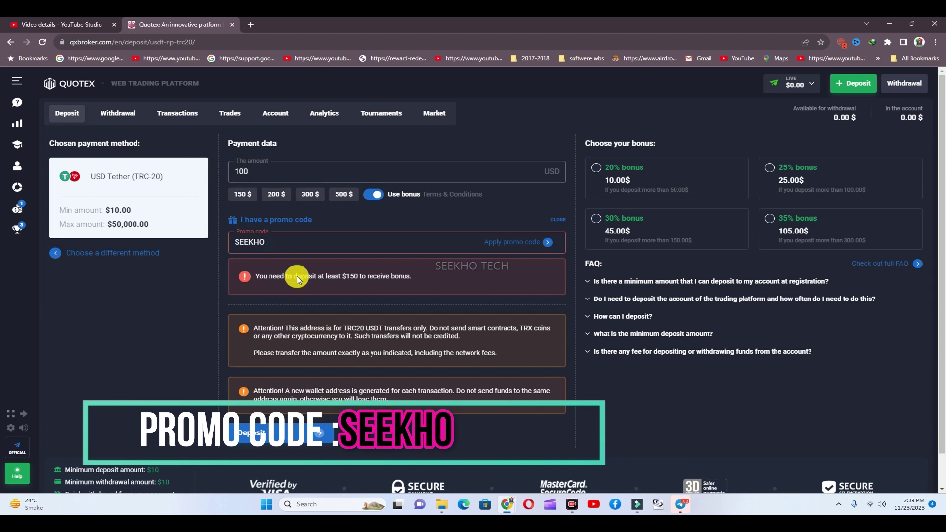
left_click(246, 195)
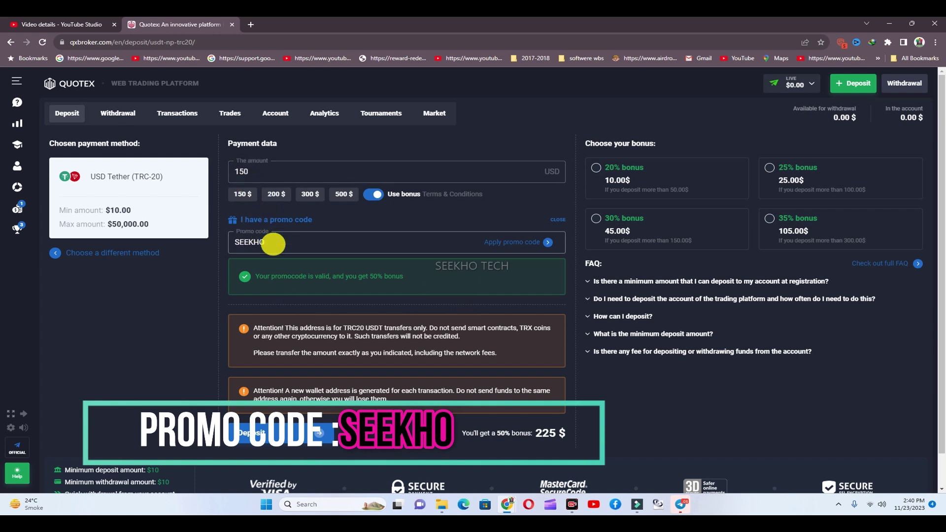
left_click(511, 239)
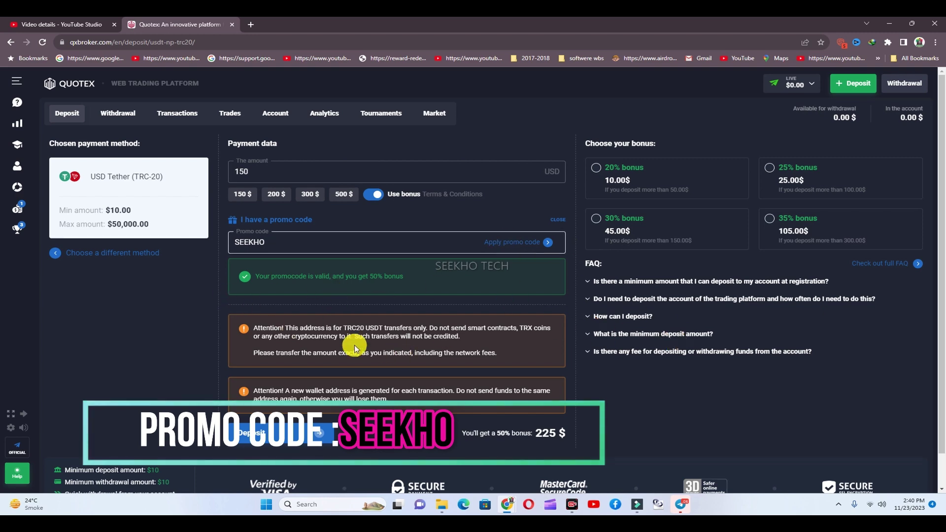
Review the bonus total, submit the 150 USD deposit request, and check the expiry of the payment address.
scroll(363, 358, "down", 1)
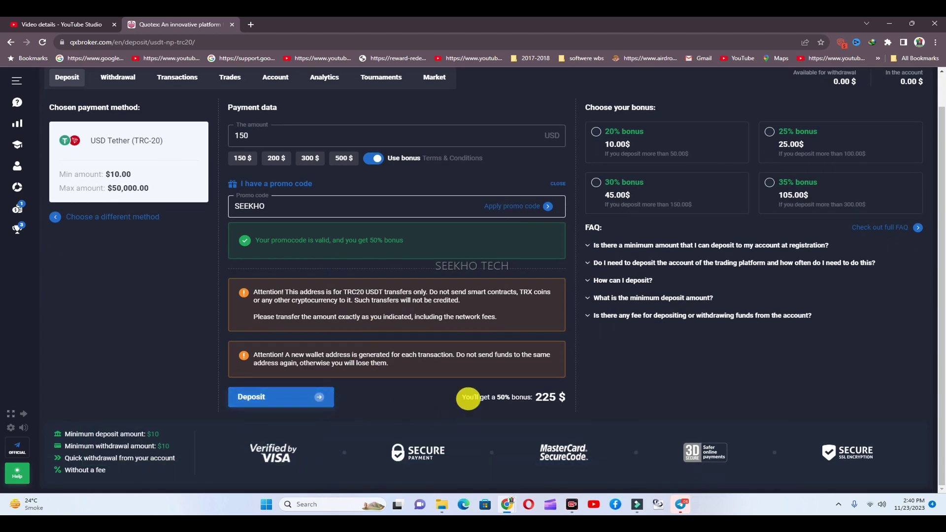
left_click_drag(459, 397, 630, 395)
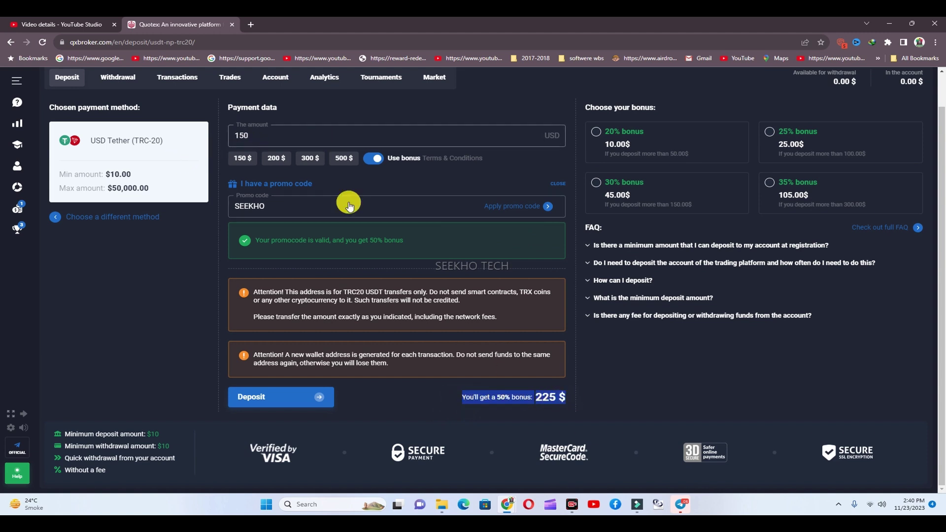
left_click(541, 406)
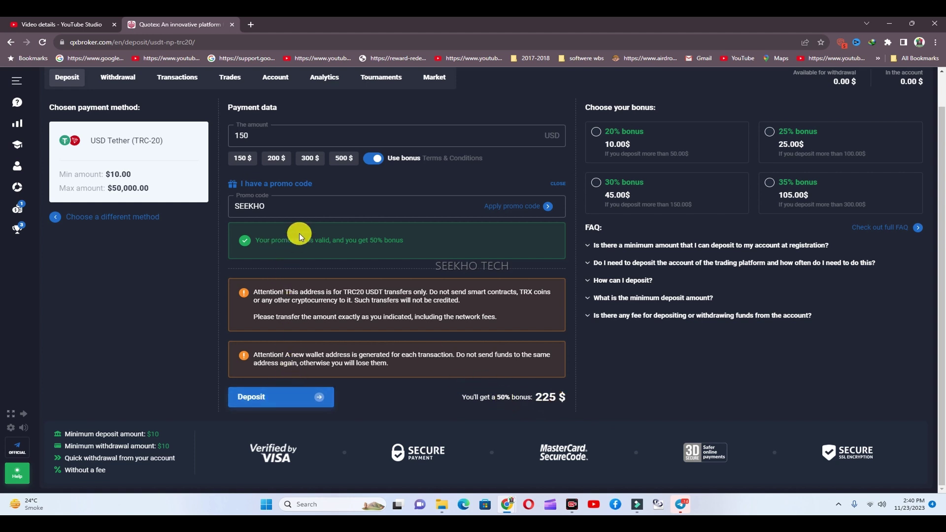
left_click(285, 398)
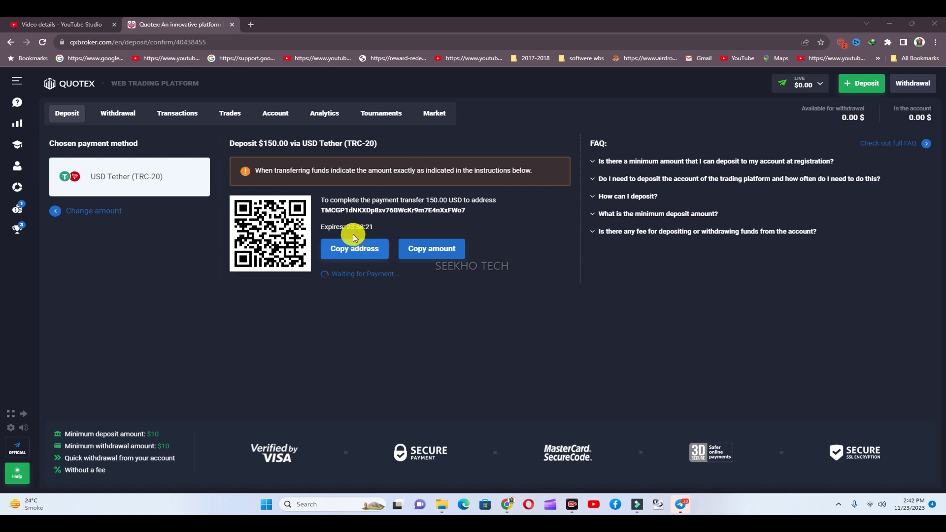
left_click_drag(346, 227, 384, 228)
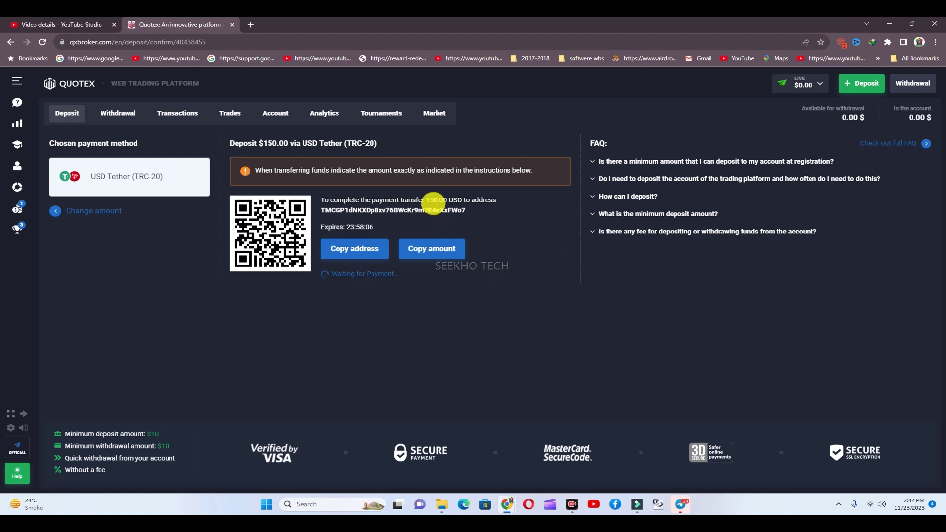
Highlight the transfer amount in the USD Tether (TRC-20) payment instructions.
left_click_drag(425, 195, 446, 197)
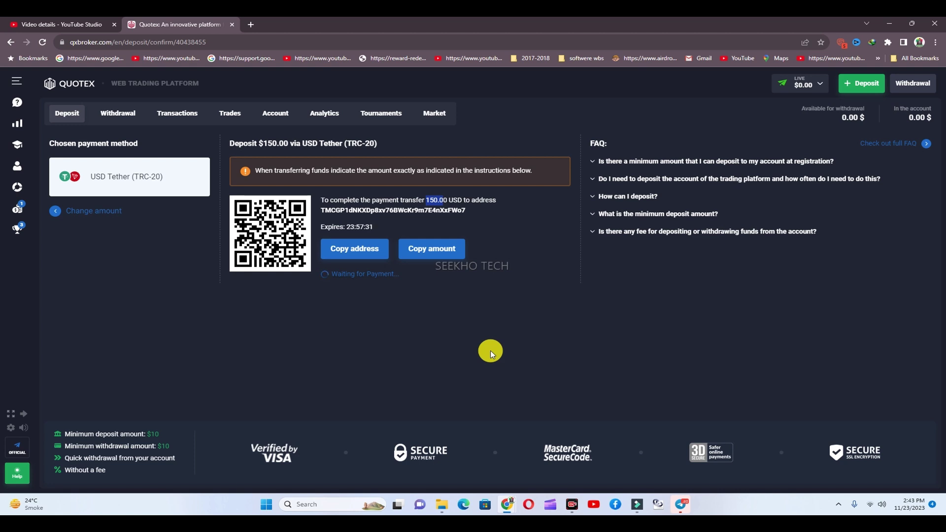
Switch to Telegram and examine the earlier trading signals and session results in the MARKHOR VIP LIVE SESSION channel, back to November 21.
left_click(682, 504)
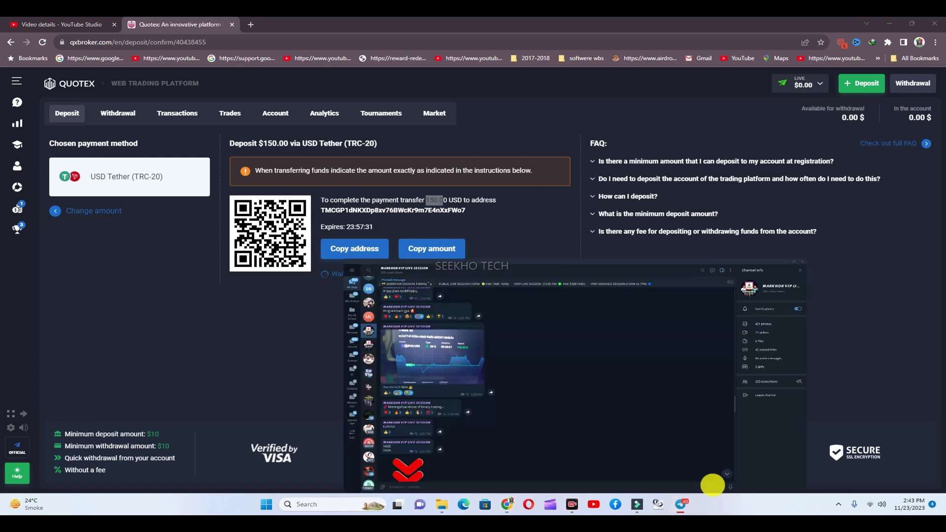
scroll(433, 275, "down", 5)
scroll(433, 275, "up", 10)
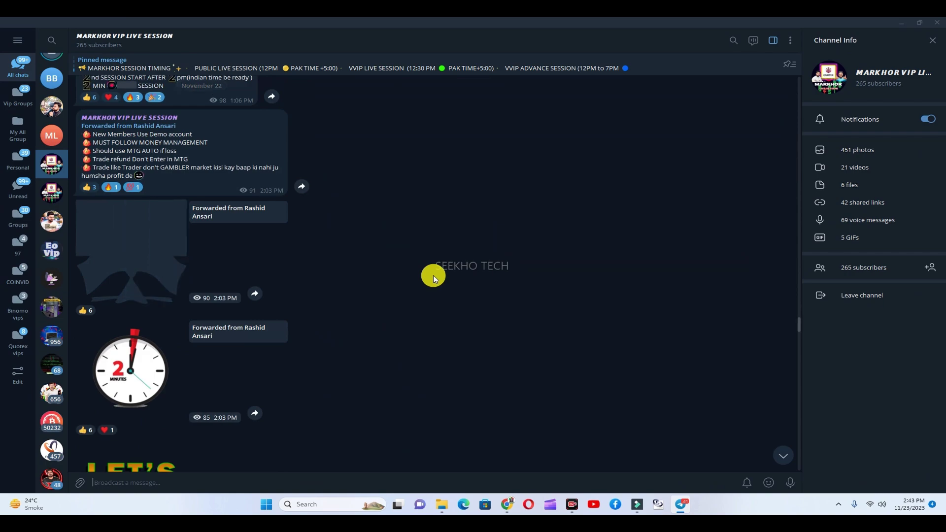
scroll(433, 275, "up", 10)
scroll(433, 275, "up", 10)
scroll(433, 275, "up", 10)
scroll(433, 275, "down", 5)
scroll(433, 274, "up", 8)
scroll(433, 275, "up", 10)
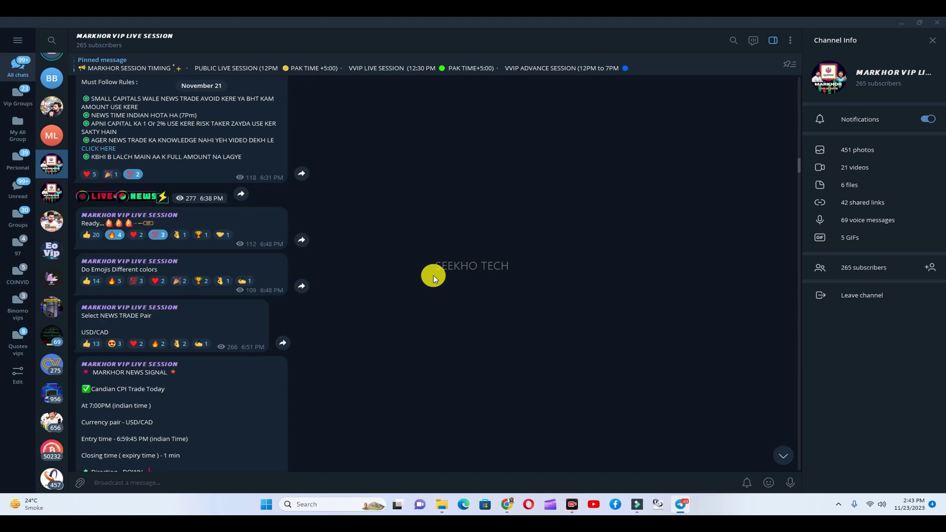
scroll(433, 275, "up", 10)
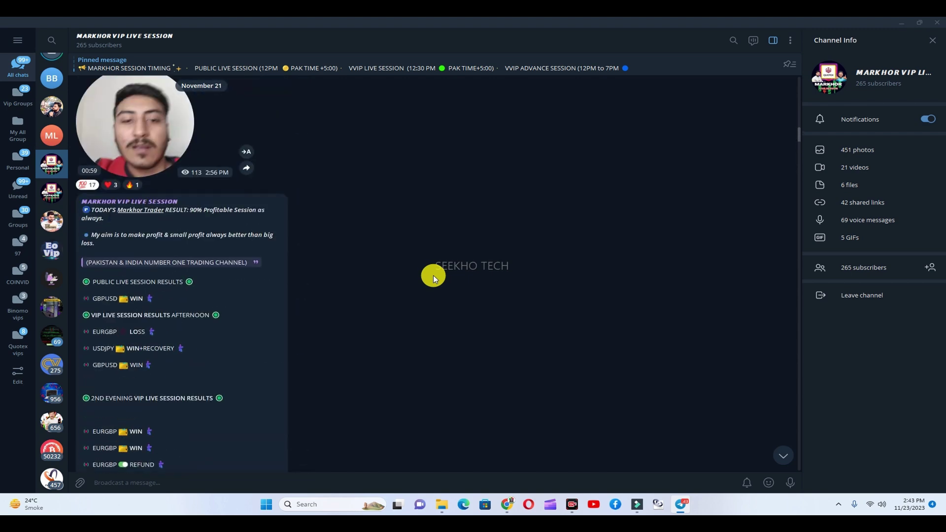
scroll(433, 275, "up", 10)
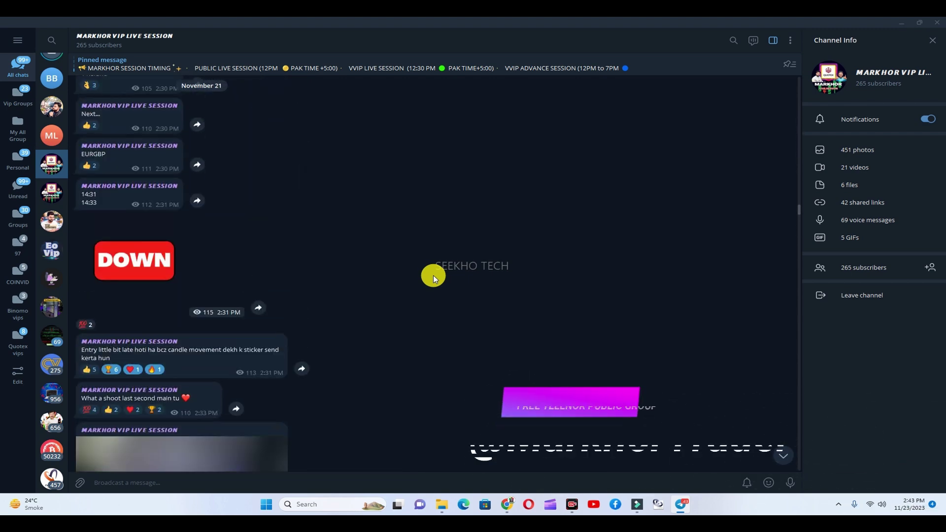
scroll(433, 274, "up", 10)
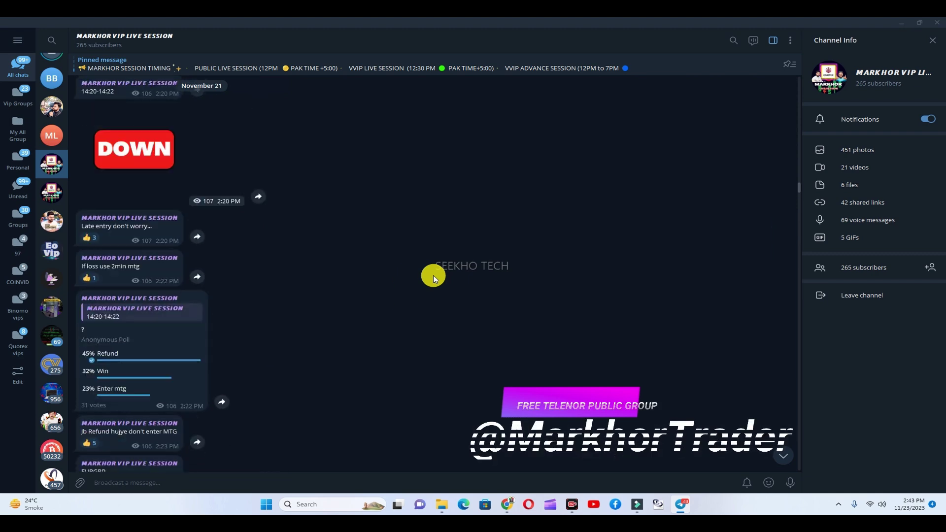
scroll(433, 274, "up", 10)
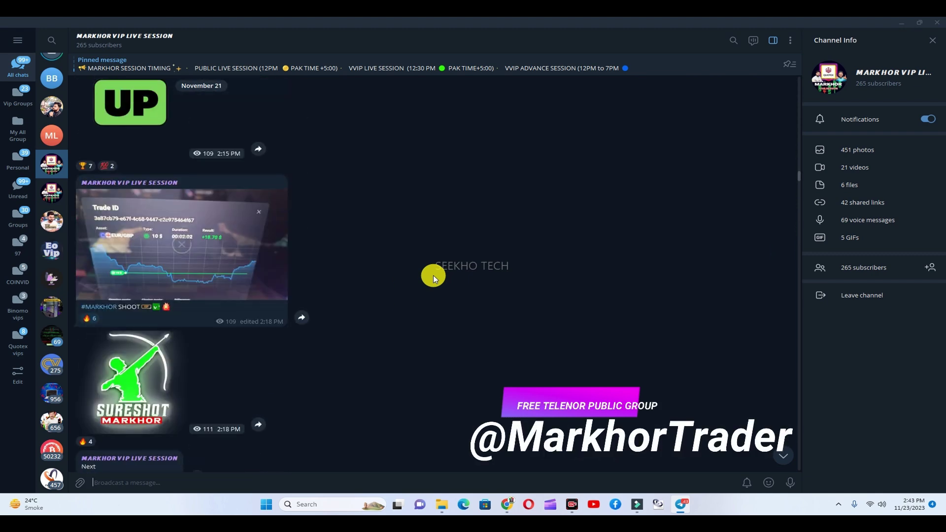
scroll(433, 275, "up", 10)
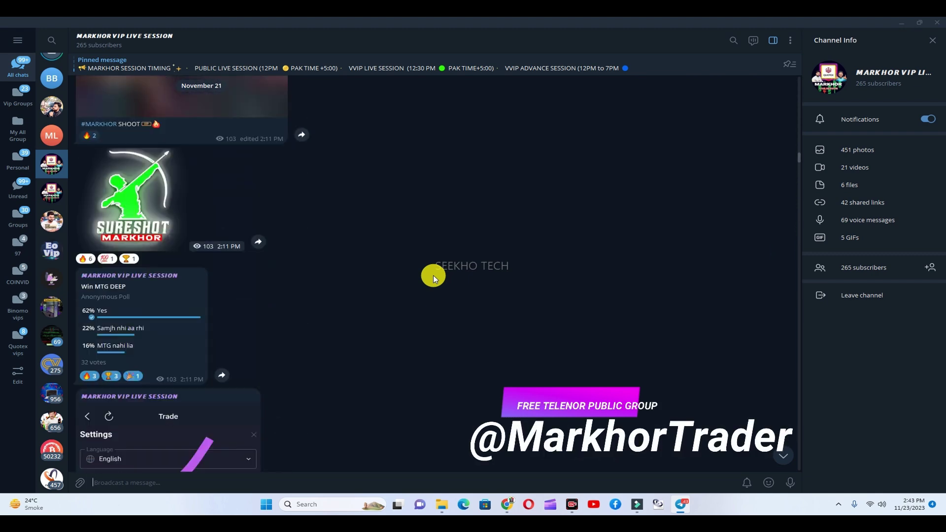
scroll(433, 275, "up", 10)
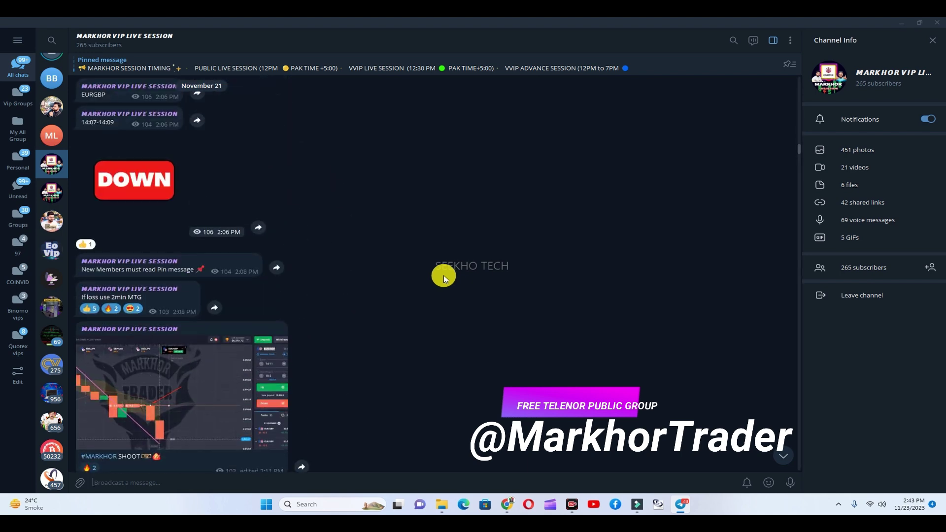
scroll(443, 275, "up", 5)
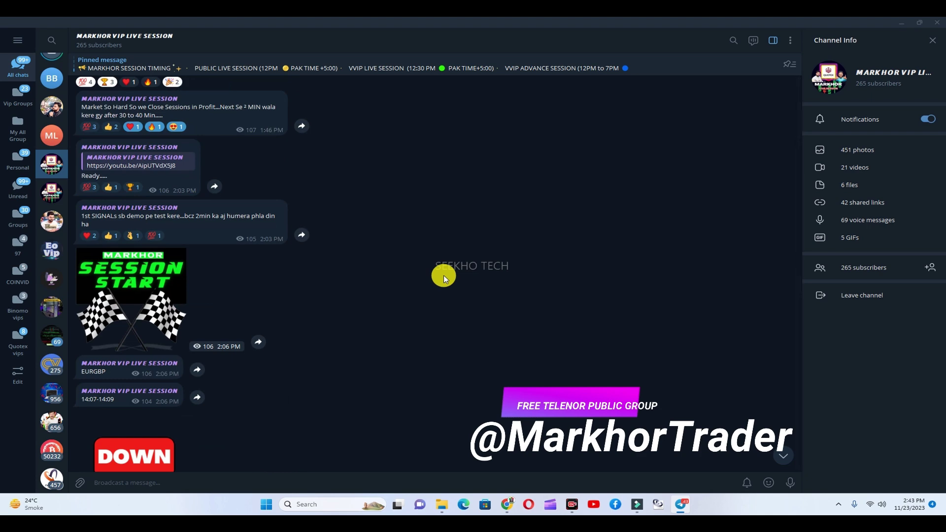
scroll(443, 275, "up", 10)
scroll(444, 275, "up", 10)
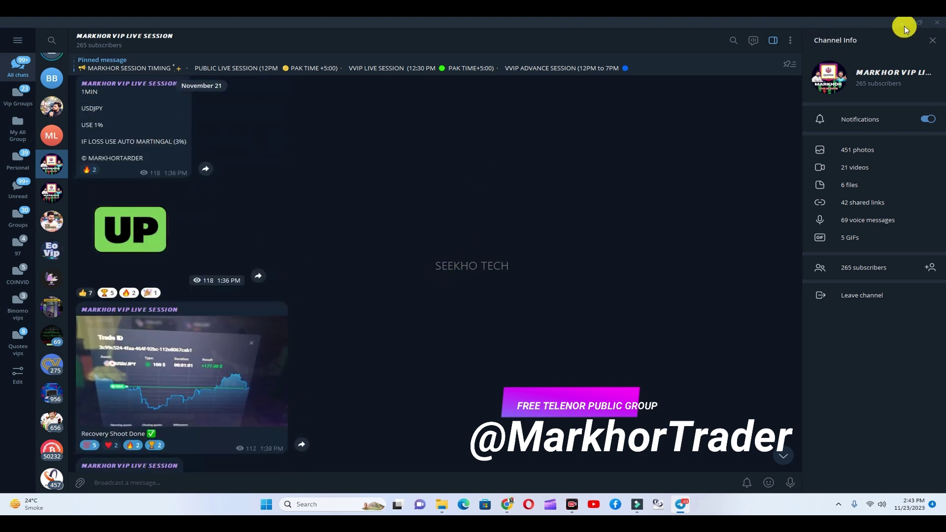
scroll(403, 270, "up", 5)
scroll(403, 270, "up", 6)
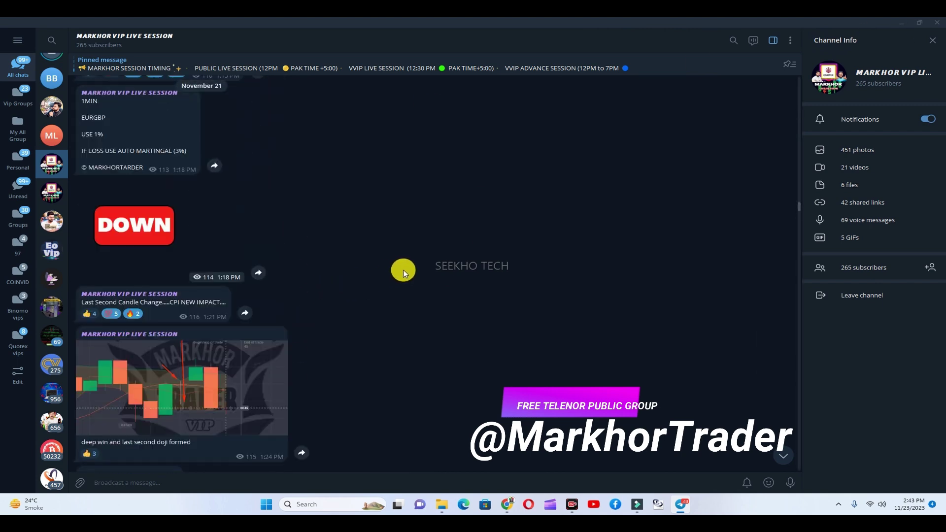
scroll(403, 253, "up", 2)
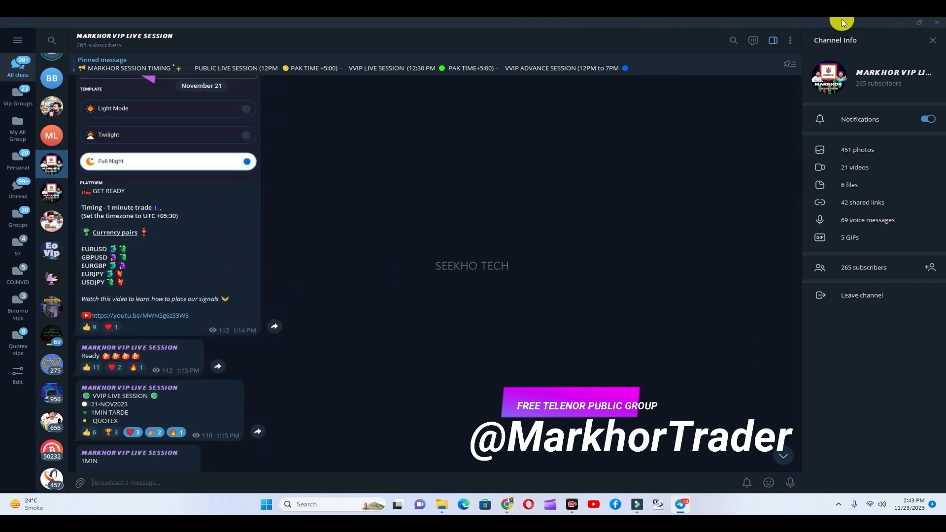
Return to the Quotex deposit page in the browser and copy the payment amount.
left_click(901, 22)
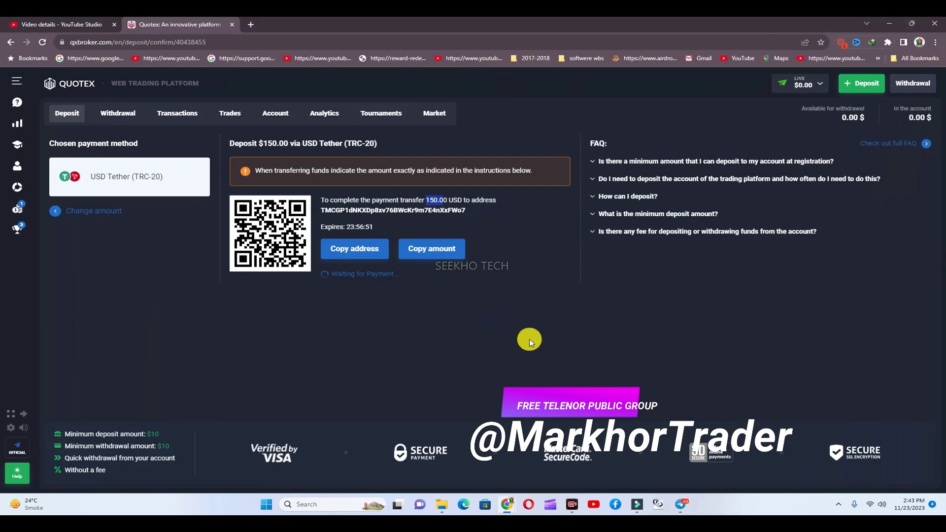
left_click(463, 248)
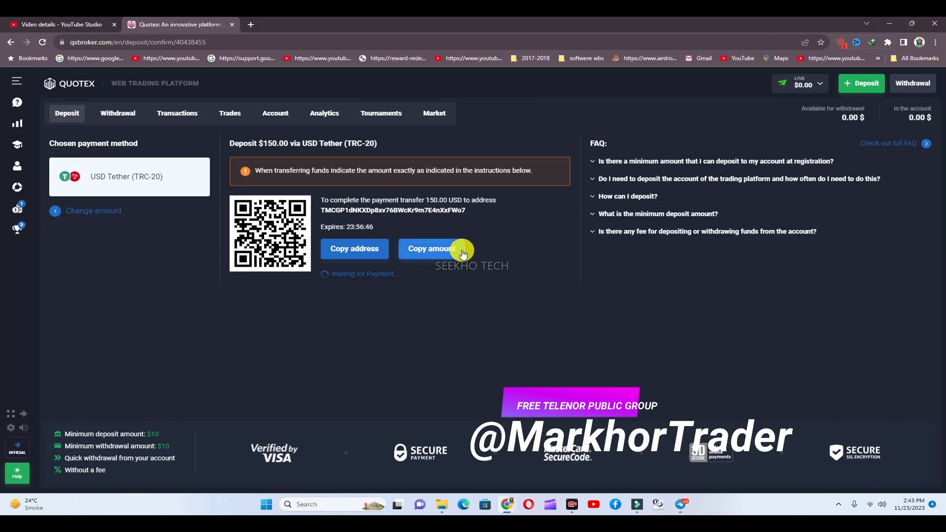